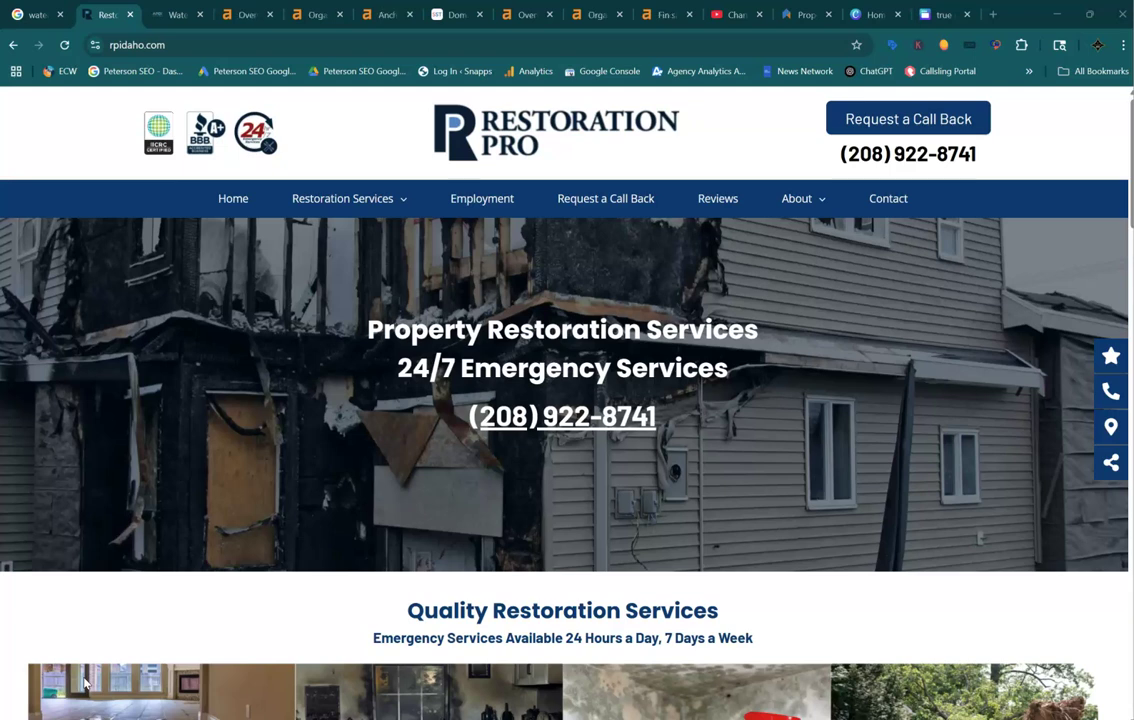
Review the Google results for "water damage restoration Boise ID", covering the sponsored ads, map businesses and first organic listings.
{"action": "left_click", "coordinate": [28, 14]}
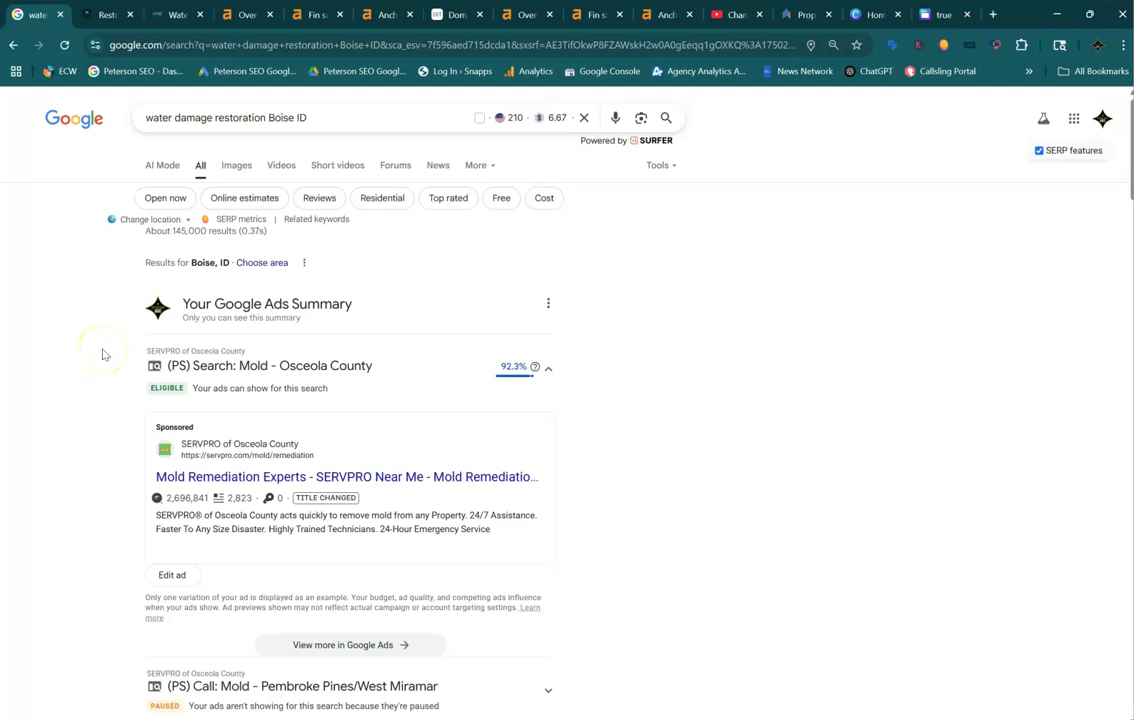
{"action": "scroll", "coordinate": [102, 354], "scroll_direction": "down", "scroll_amount": 5}
{"action": "scroll", "coordinate": [97, 345], "scroll_direction": "down", "scroll_amount": 3}
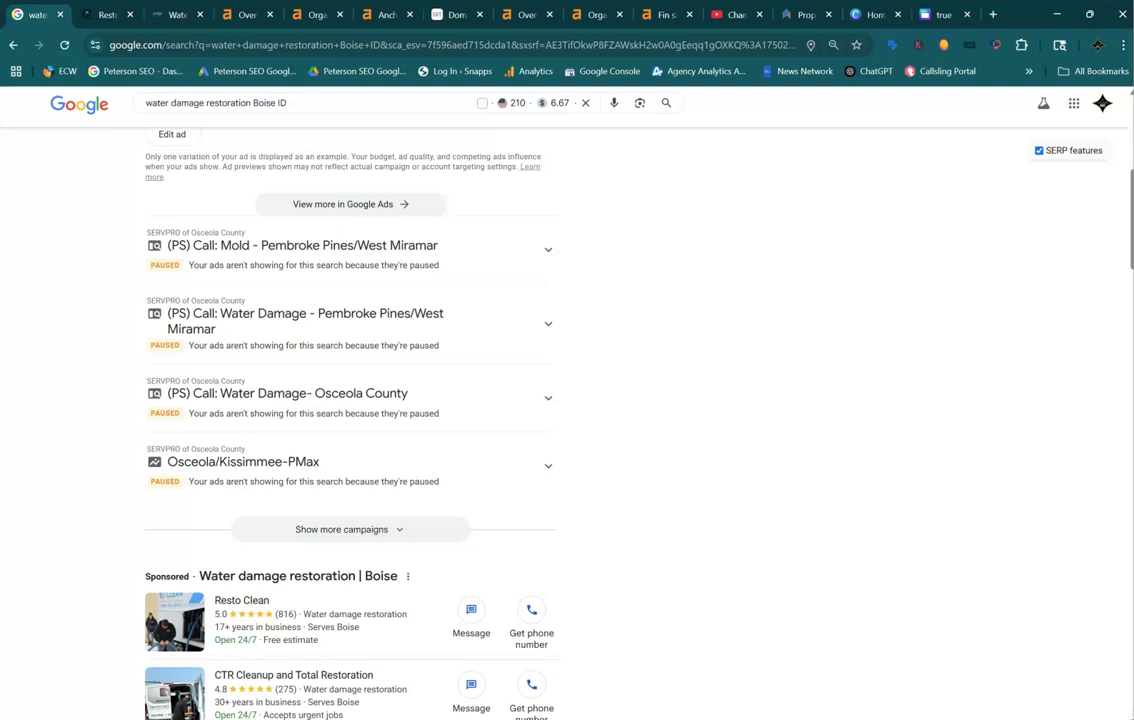
{"action": "scroll", "coordinate": [340, 420], "scroll_direction": "down", "scroll_amount": 5}
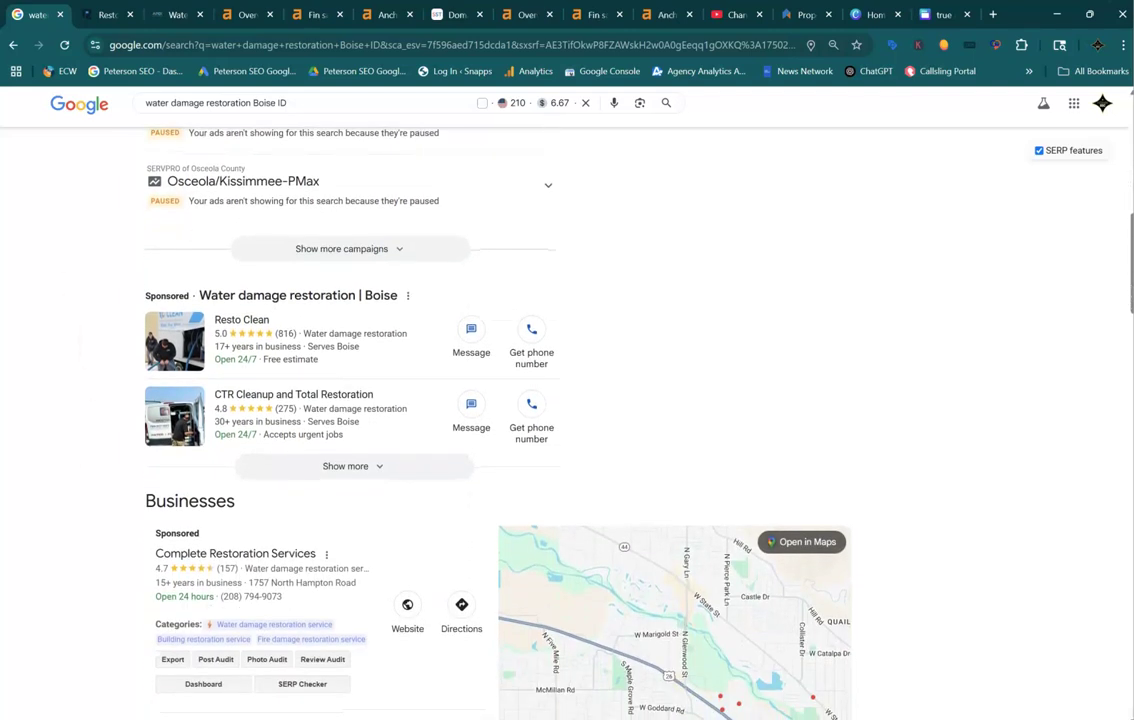
{"action": "scroll", "coordinate": [500, 420], "scroll_direction": "down", "scroll_amount": 3}
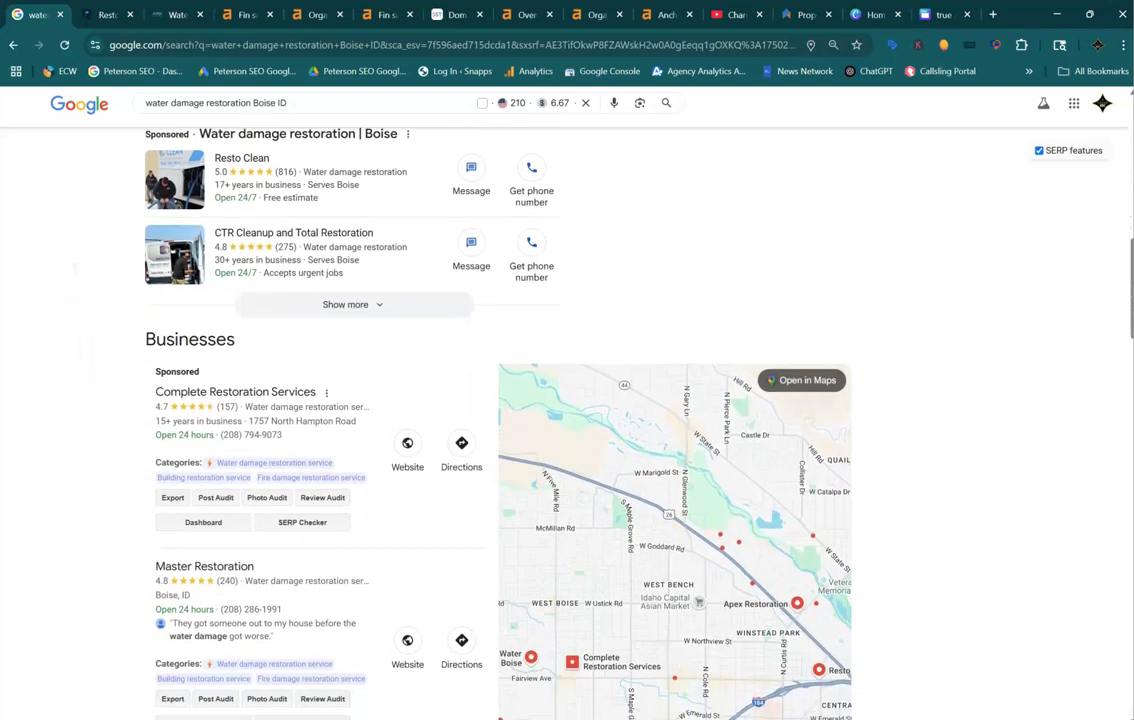
{"action": "scroll", "coordinate": [500, 420], "scroll_direction": "down", "scroll_amount": 2}
{"action": "scroll", "coordinate": [500, 420], "scroll_direction": "down", "scroll_amount": 2}
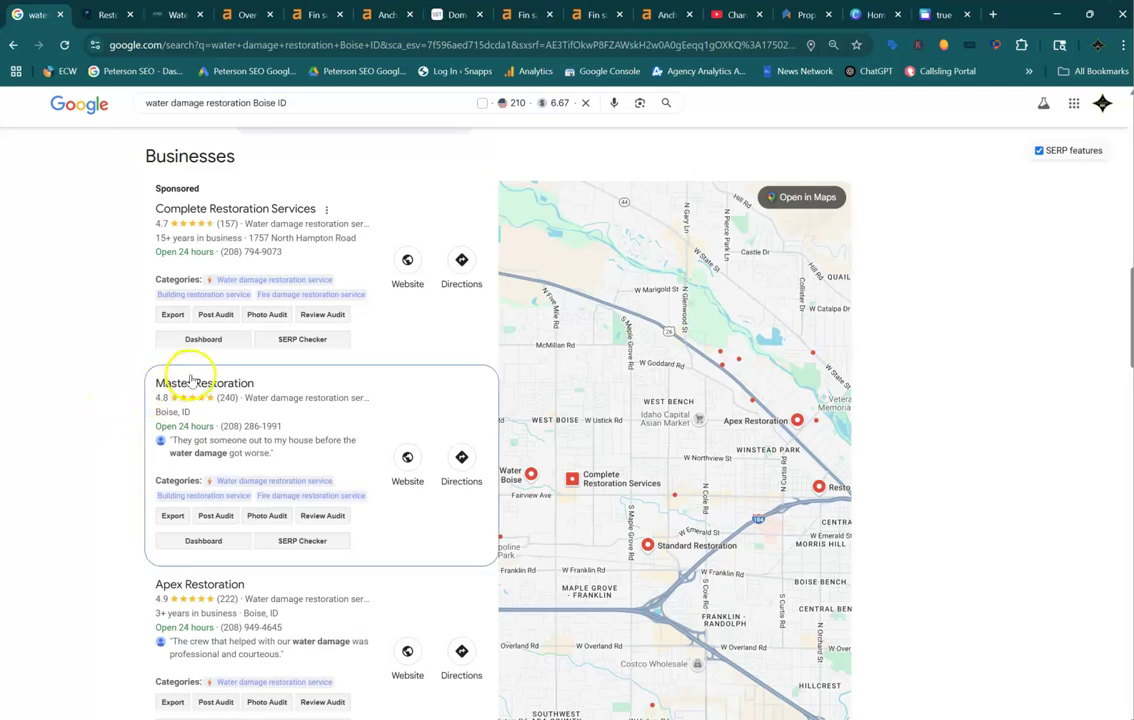
{"action": "mouse_move", "coordinate": [185, 400]}
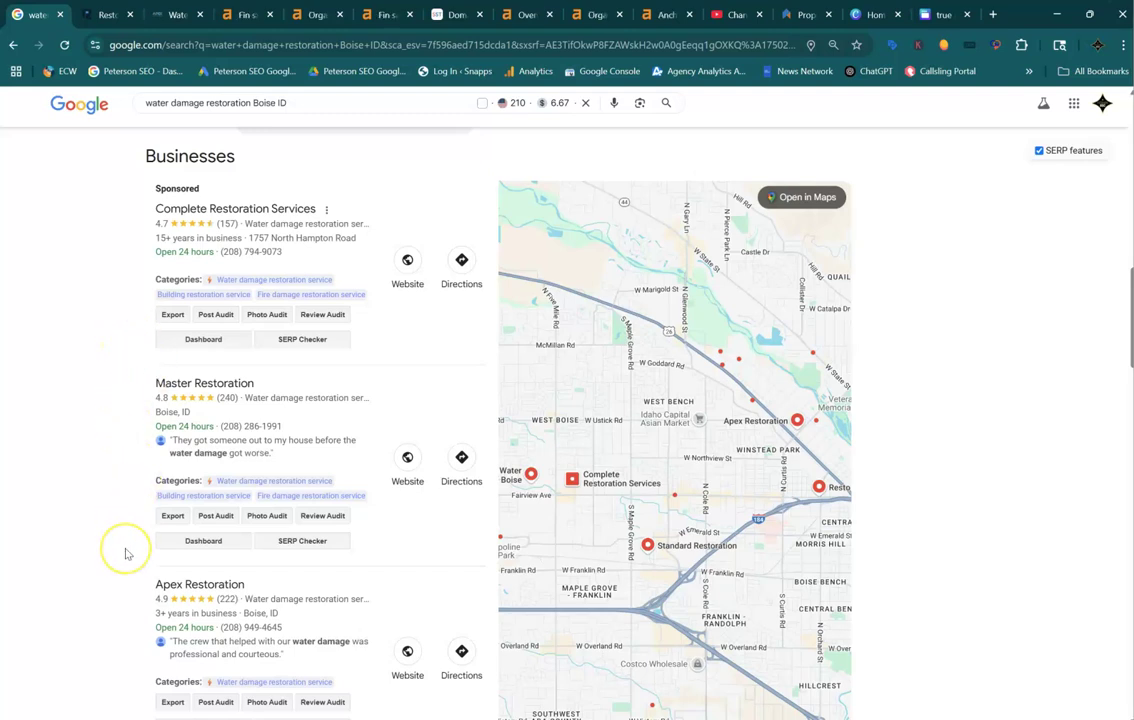
{"action": "scroll", "coordinate": [126, 553], "scroll_direction": "down", "scroll_amount": 5}
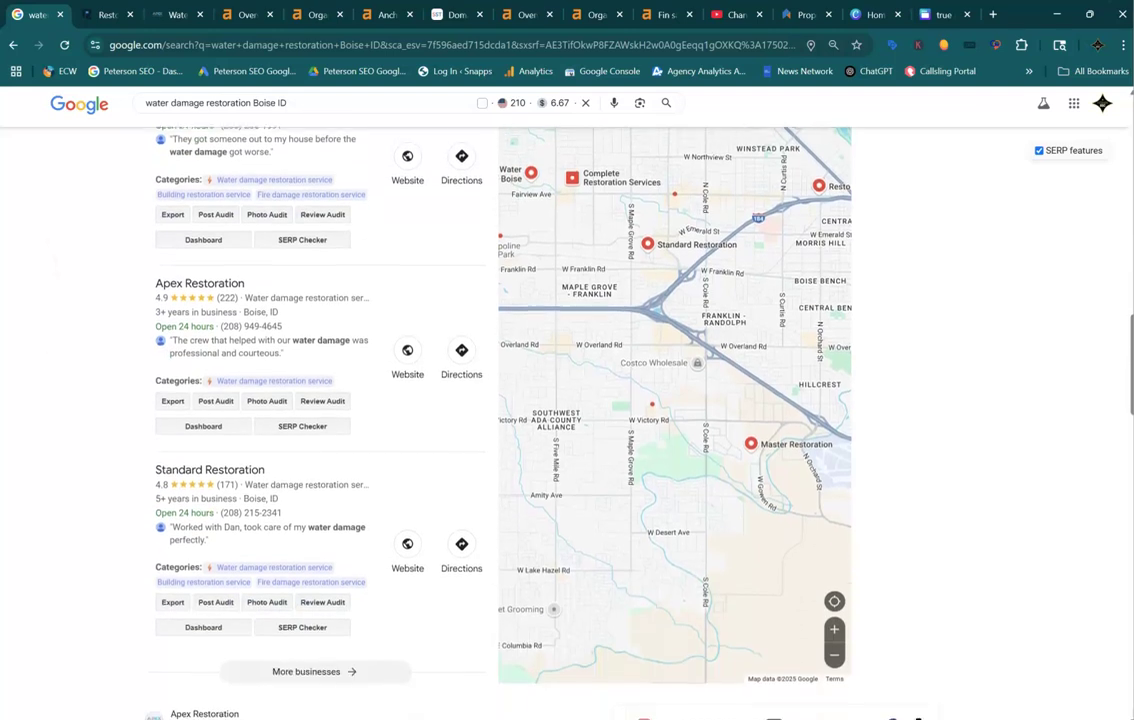
{"action": "scroll", "coordinate": [480, 400], "scroll_direction": "down", "scroll_amount": 3}
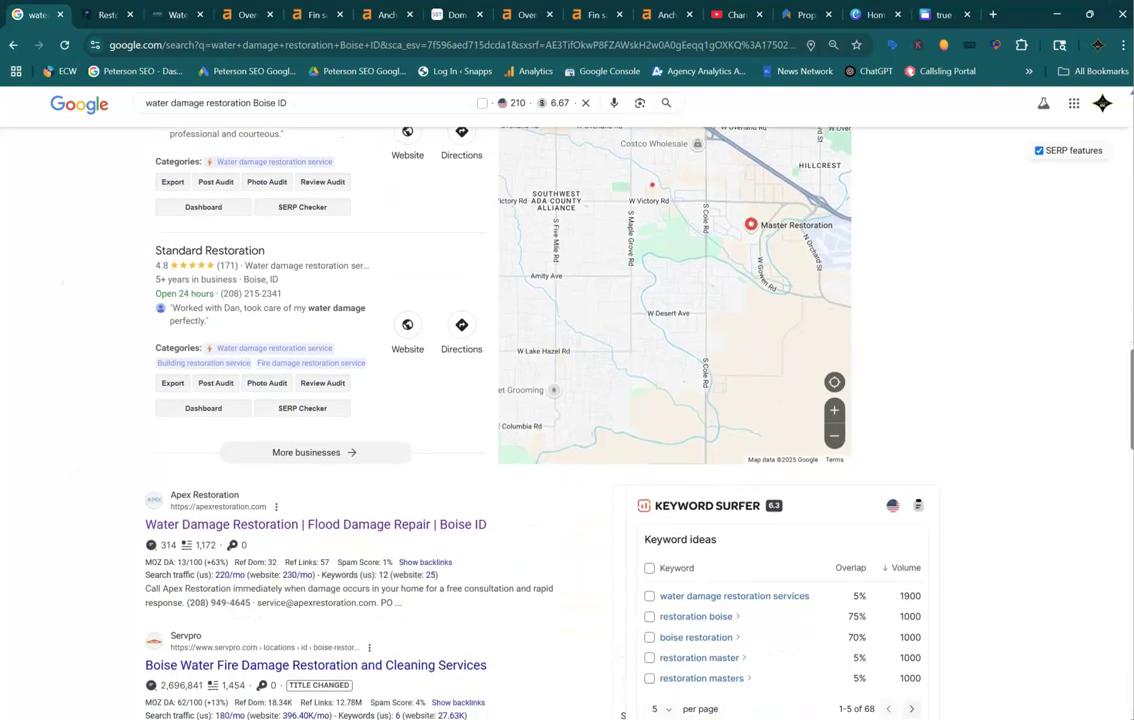
{"action": "scroll", "coordinate": [117, 516], "scroll_direction": "down", "scroll_amount": 3}
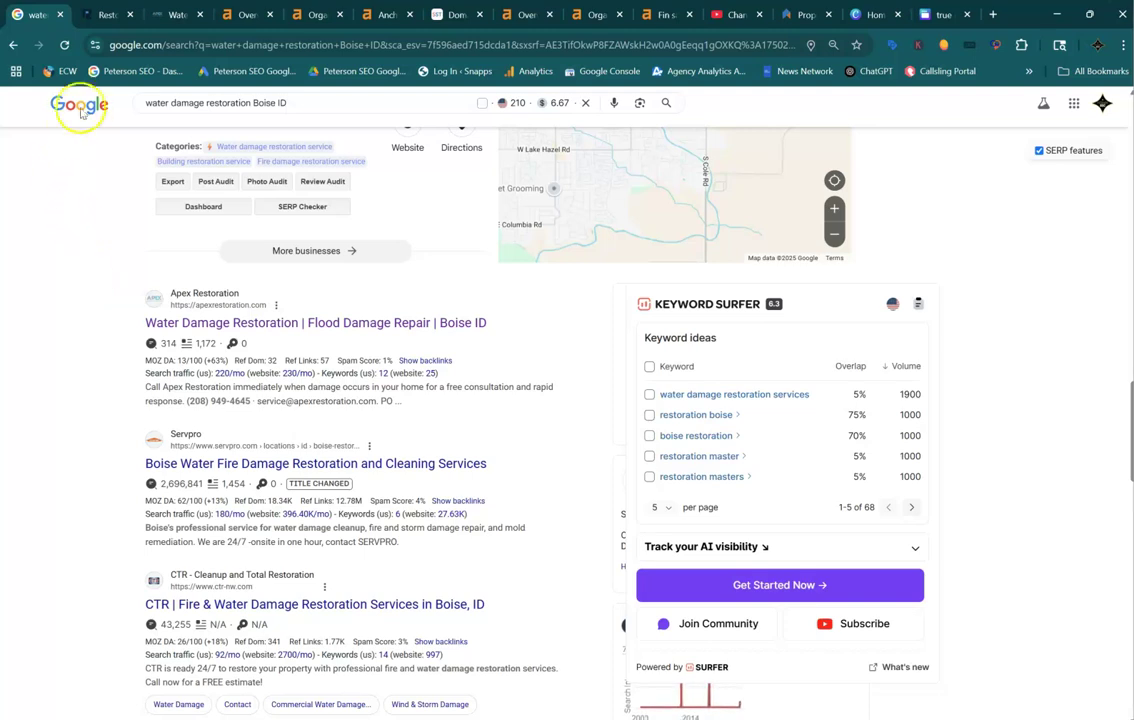
Examine the Restoration Pro homepage at rpidaho.com, including its Restoration Services entries, service sections, body text and photo gallery.
{"action": "left_click", "coordinate": [92, 15]}
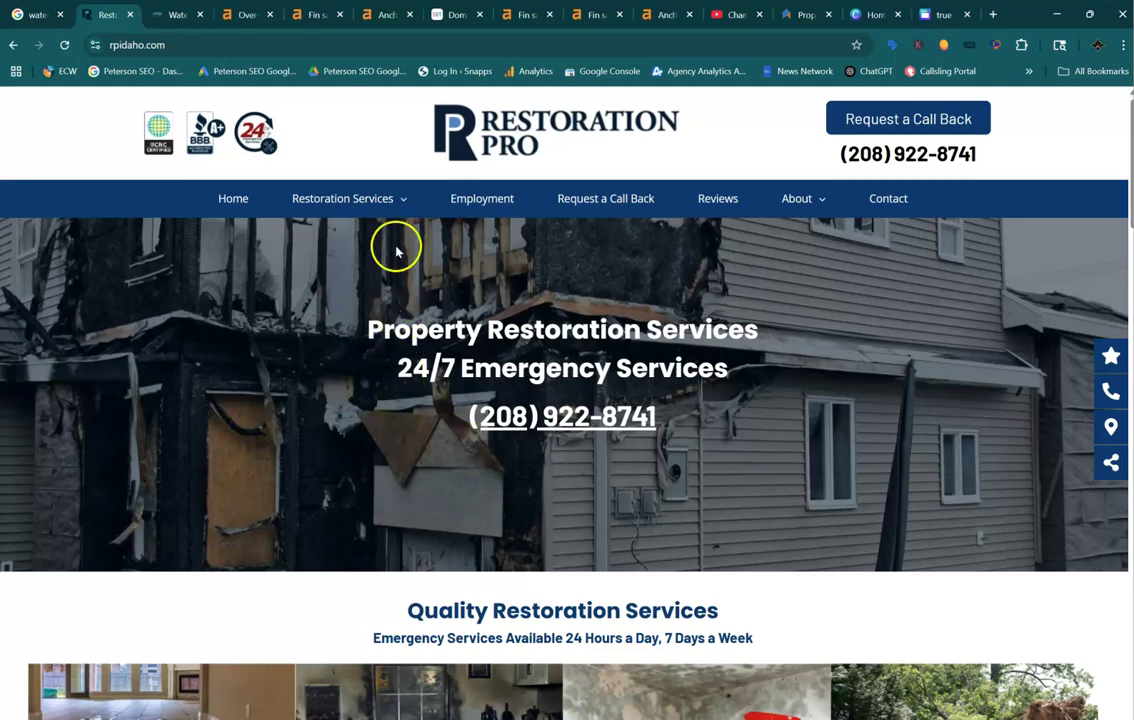
{"action": "mouse_move", "coordinate": [404, 200]}
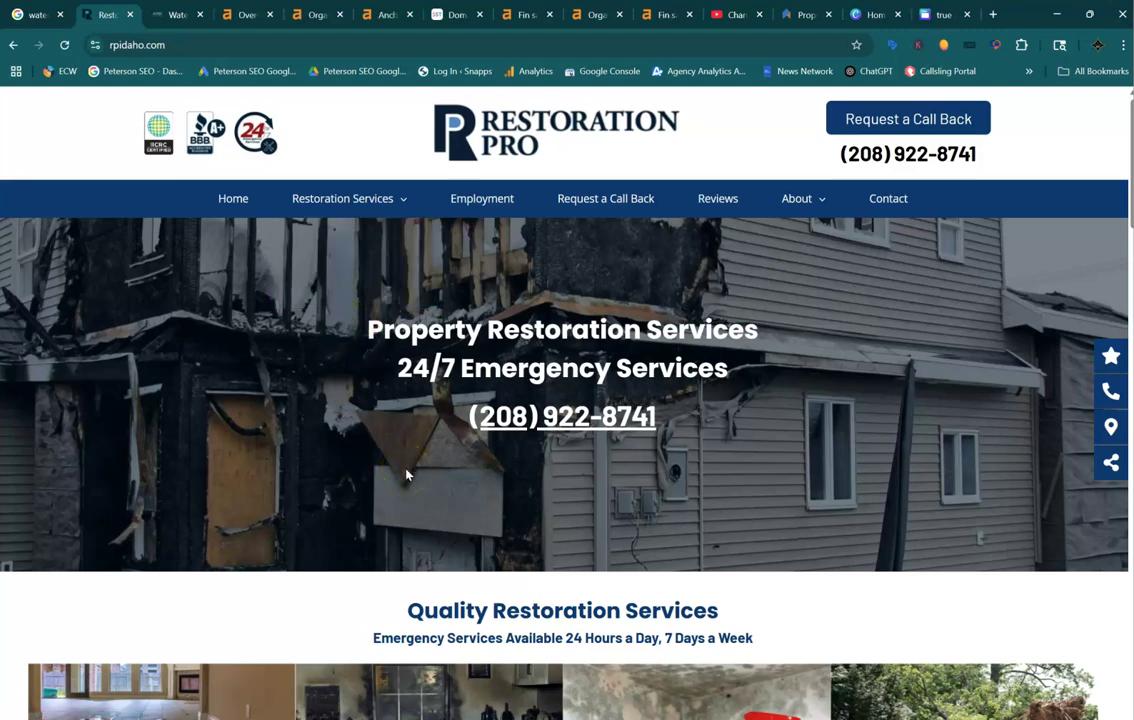
{"action": "scroll", "coordinate": [407, 474], "scroll_direction": "down", "scroll_amount": 3}
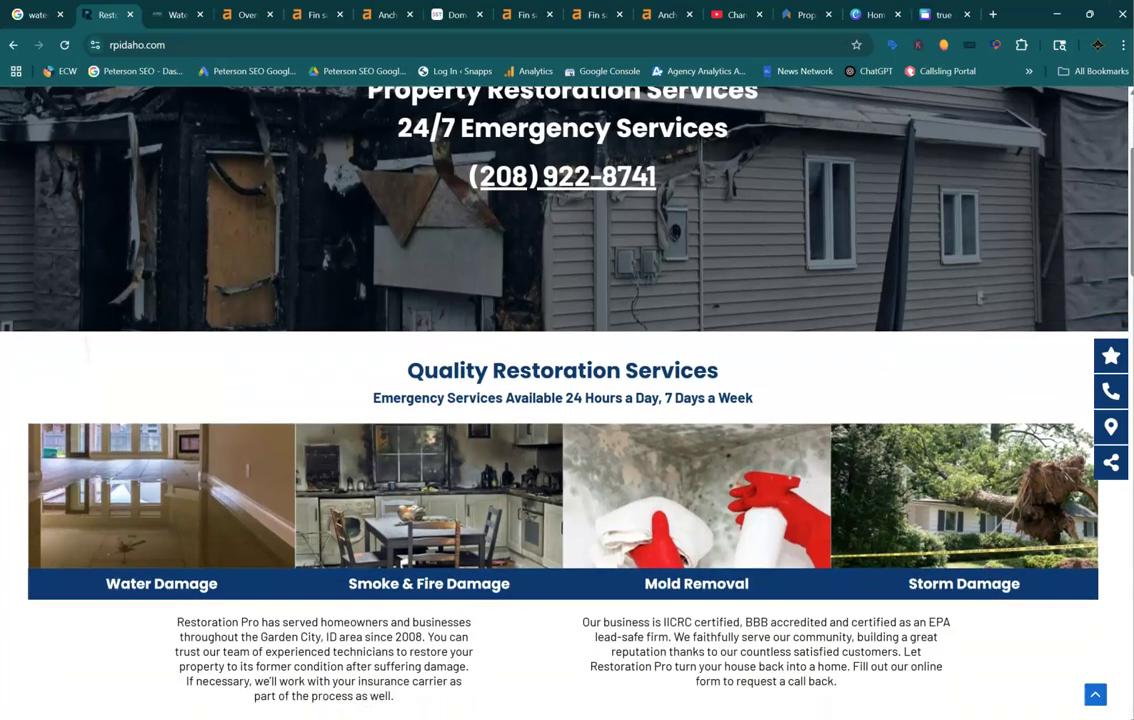
{"action": "scroll", "coordinate": [407, 474], "scroll_direction": "down", "scroll_amount": 2}
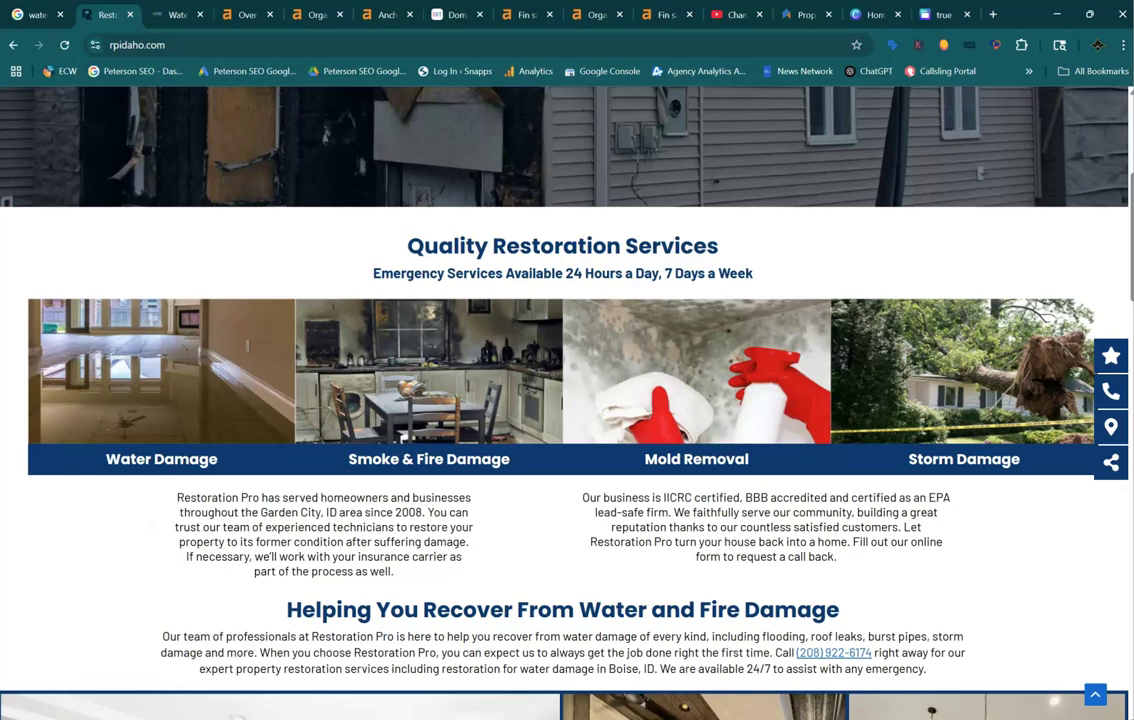
{"action": "scroll", "coordinate": [502, 400], "scroll_direction": "down", "scroll_amount": 1}
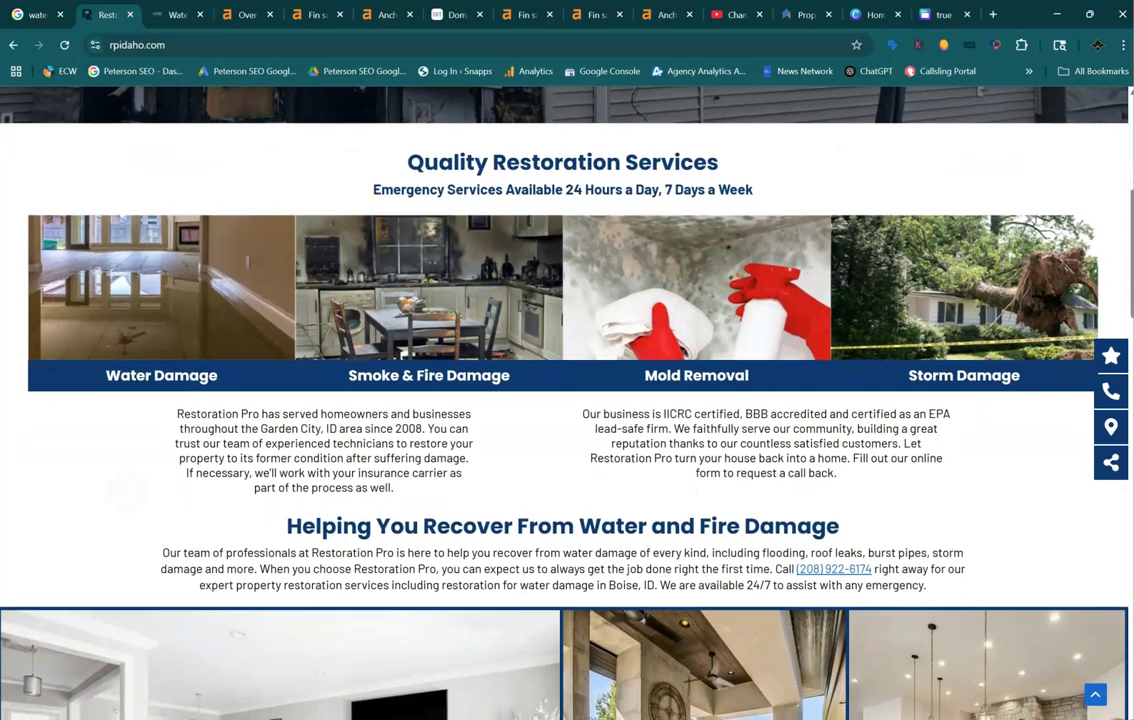
{"action": "scroll", "coordinate": [389, 340], "scroll_direction": "down", "scroll_amount": 3}
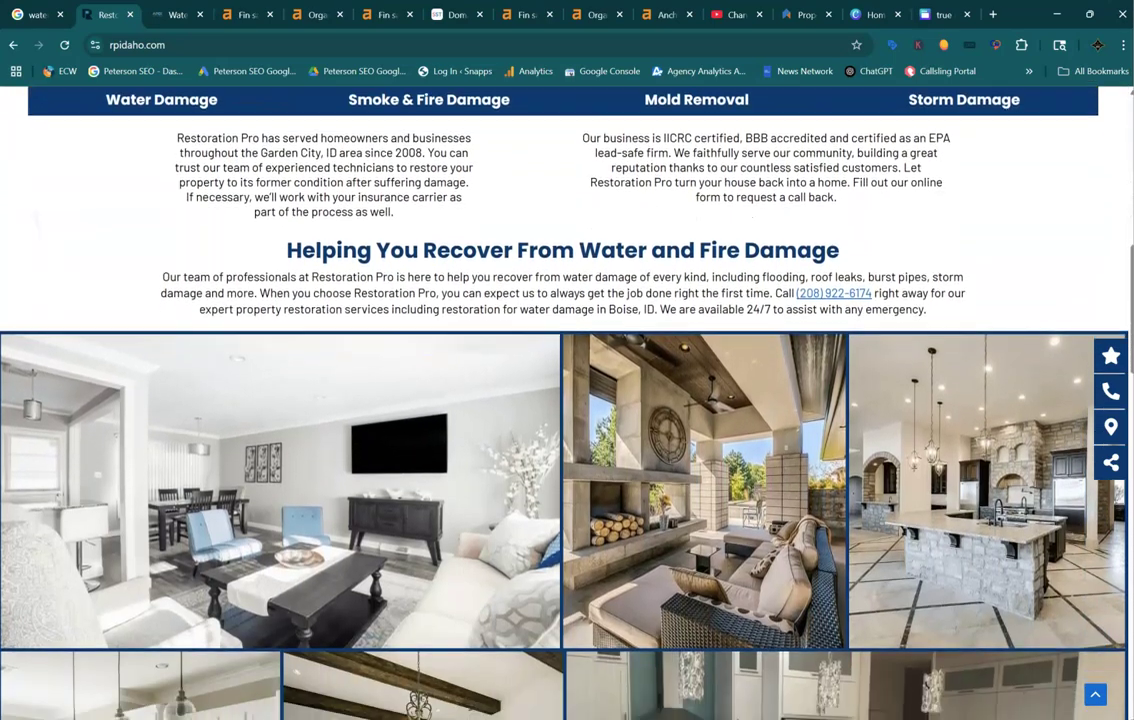
{"action": "scroll", "coordinate": [500, 400], "scroll_direction": "down", "scroll_amount": 3}
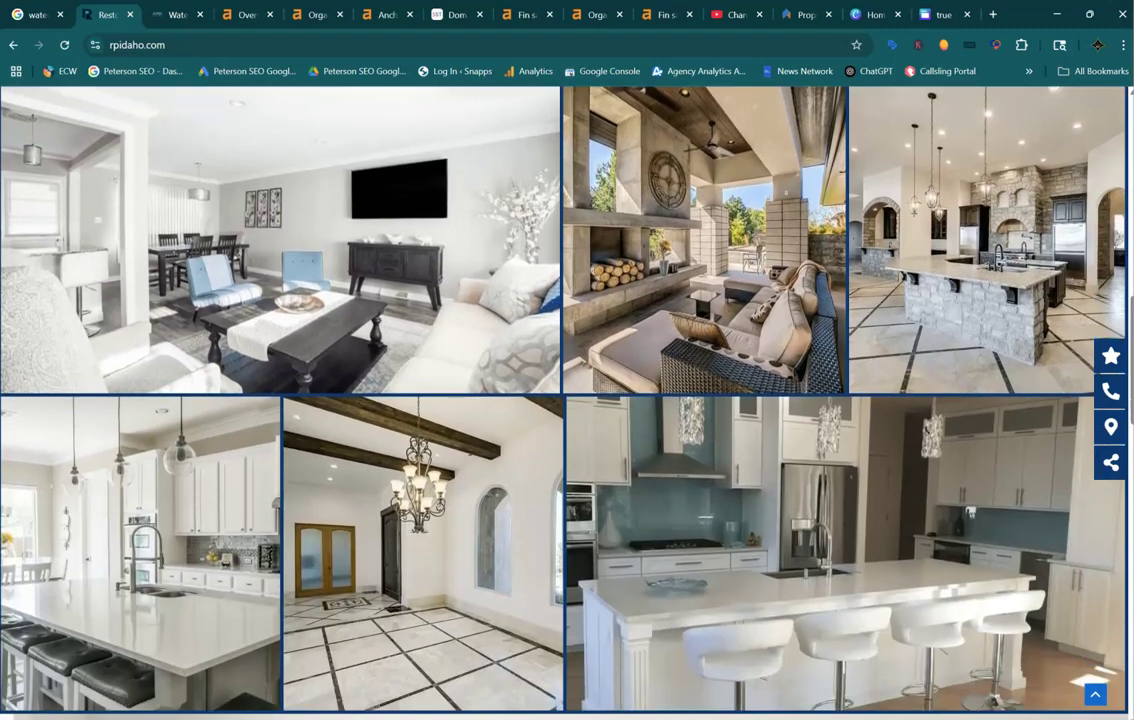
{"action": "scroll", "coordinate": [500, 400], "scroll_direction": "up", "scroll_amount": 2}
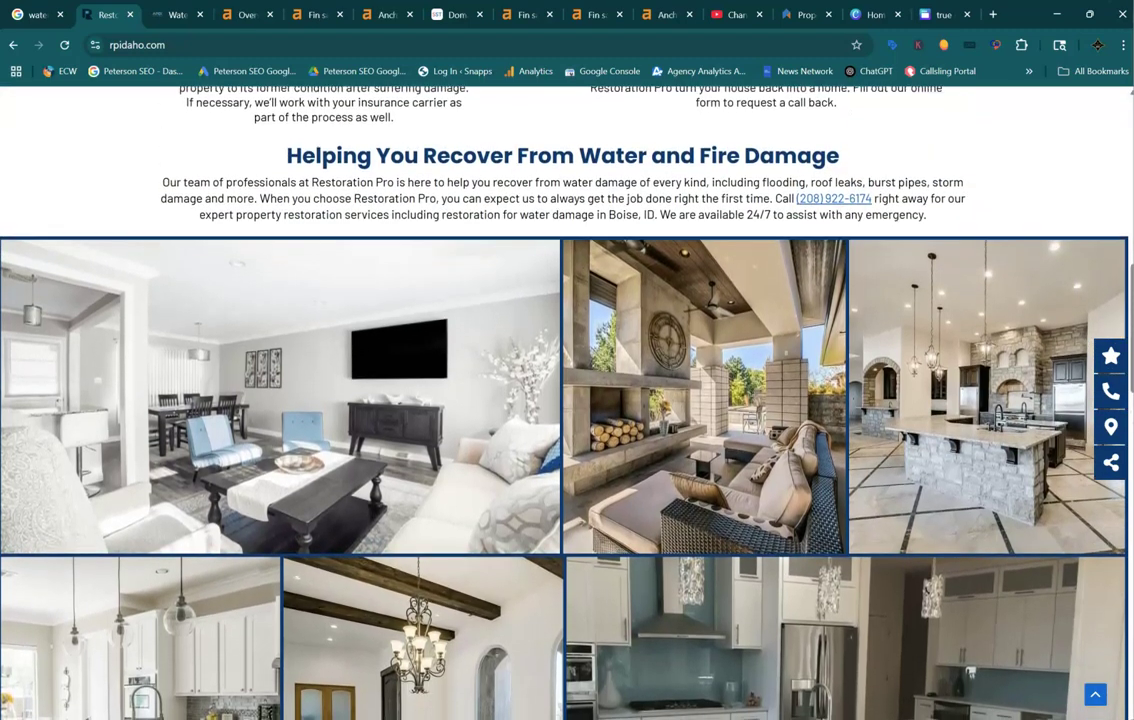
{"action": "scroll", "coordinate": [560, 400], "scroll_direction": "down", "scroll_amount": 1}
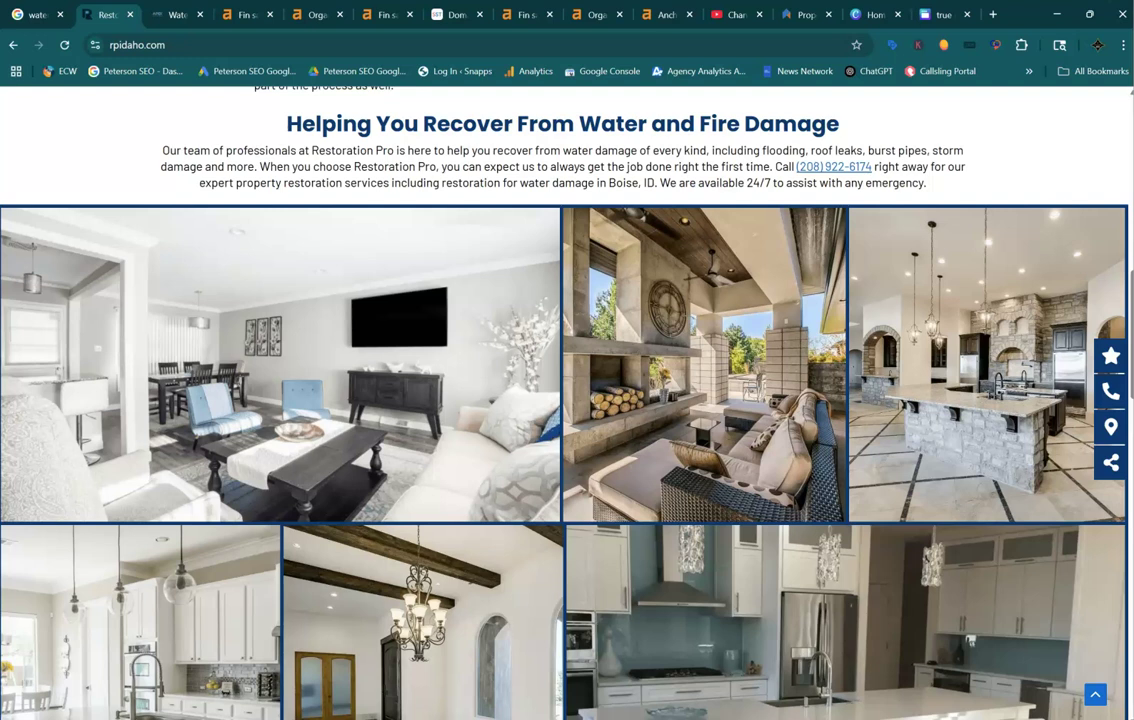
Check the file name of the living-room photo in the homepage gallery without saving the image.
{"action": "right_click", "coordinate": [393, 368]}
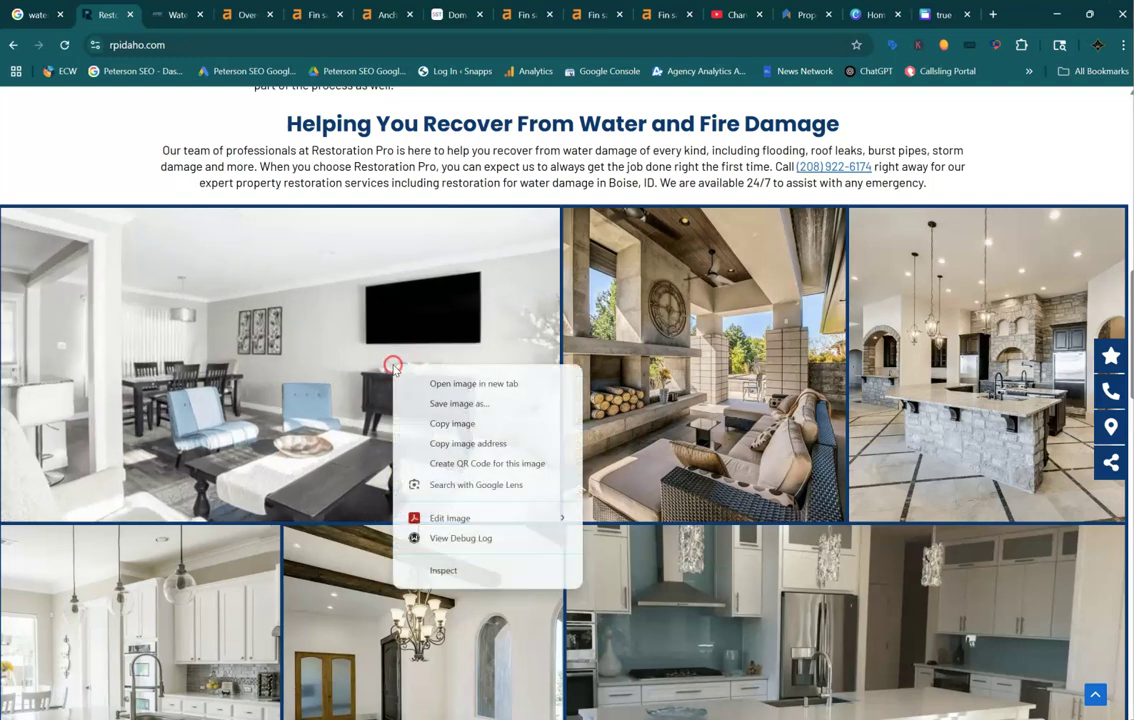
{"action": "left_click", "coordinate": [463, 406]}
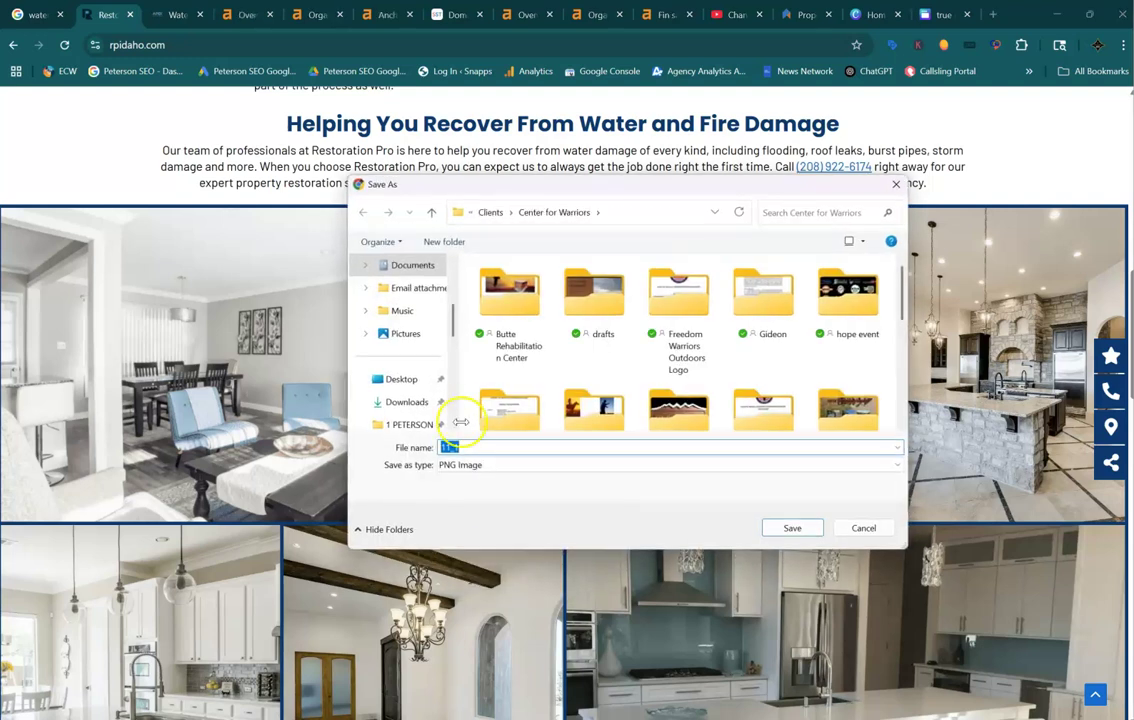
{"action": "left_click", "coordinate": [864, 529]}
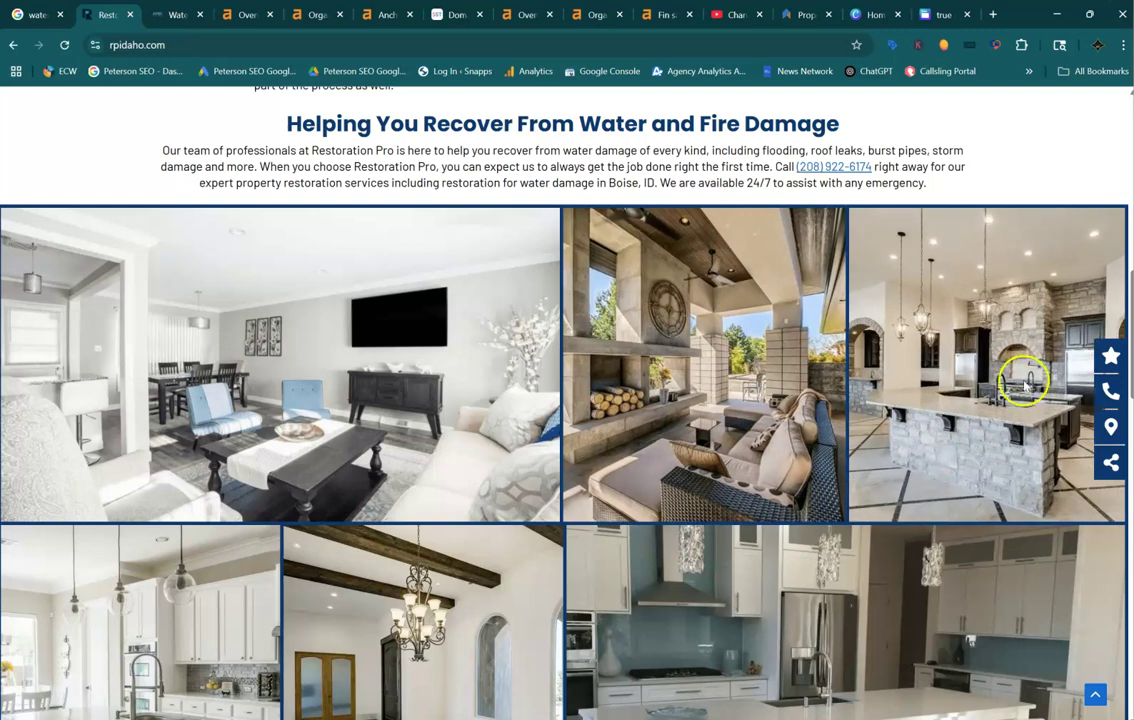
Examine the rest of the Restoration Pro homepage down to the insurance logos and footer contact details, and return to its beginning.
{"action": "scroll", "coordinate": [1125, 300], "scroll_direction": "down", "scroll_amount": 5}
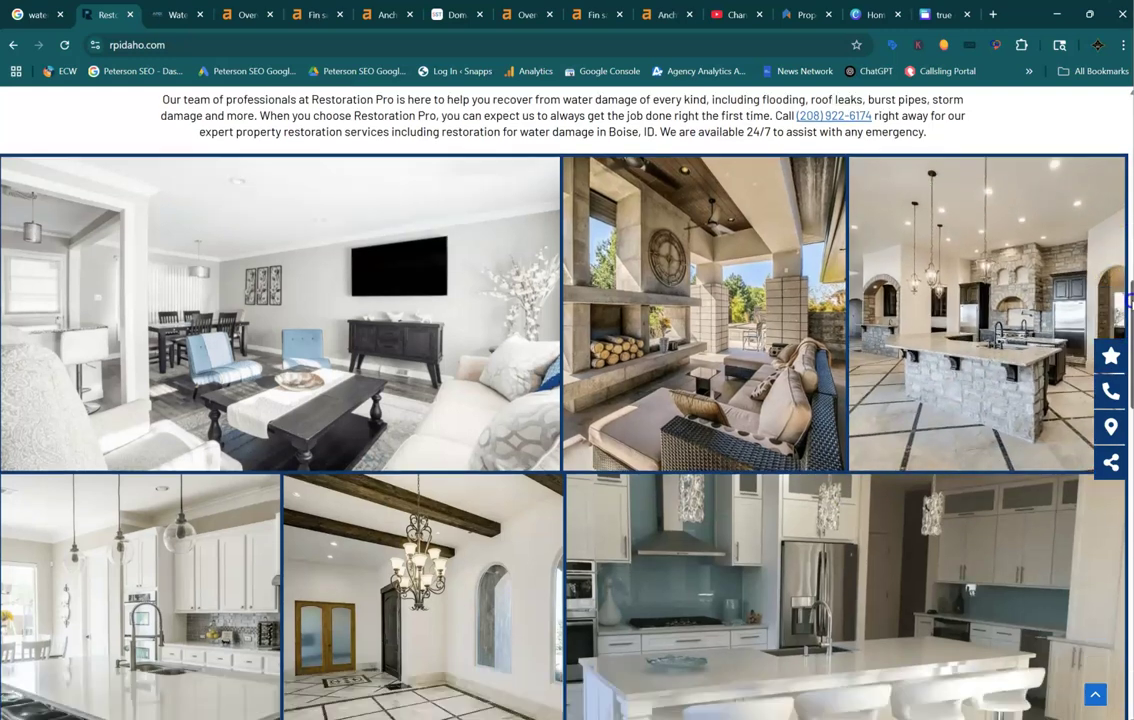
{"action": "scroll", "coordinate": [567, 380], "scroll_direction": "down", "scroll_amount": 3}
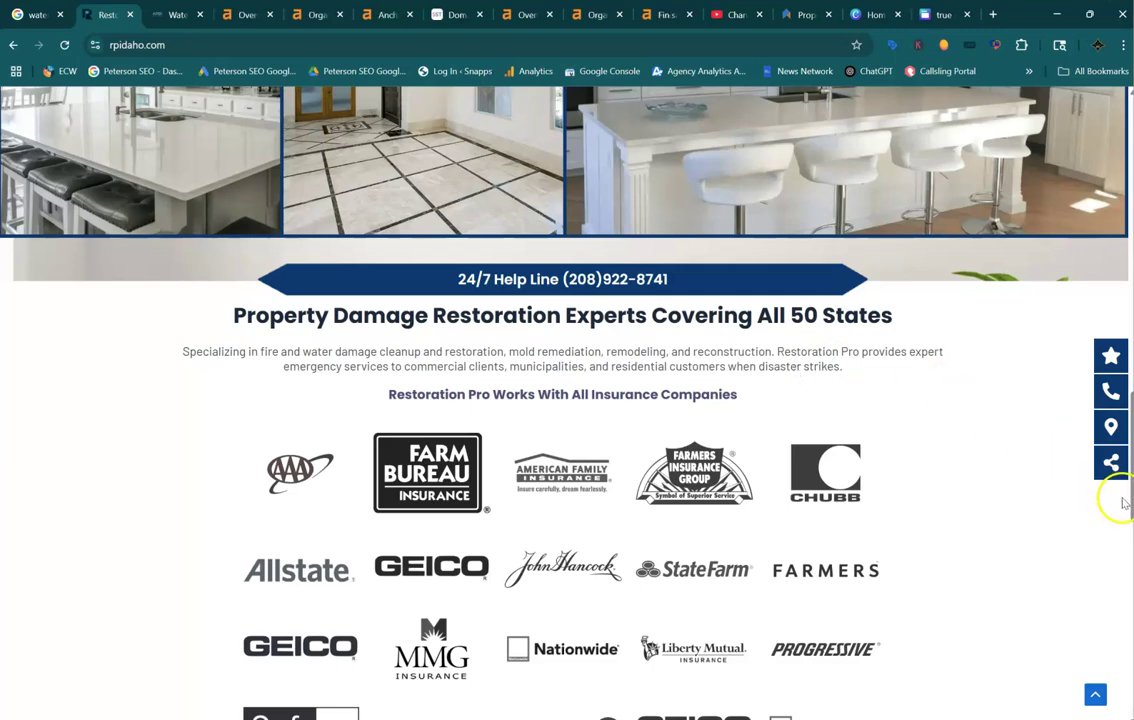
{"action": "left_click_drag", "start_coordinate": [1124, 507], "coordinate": [1130, 695]}
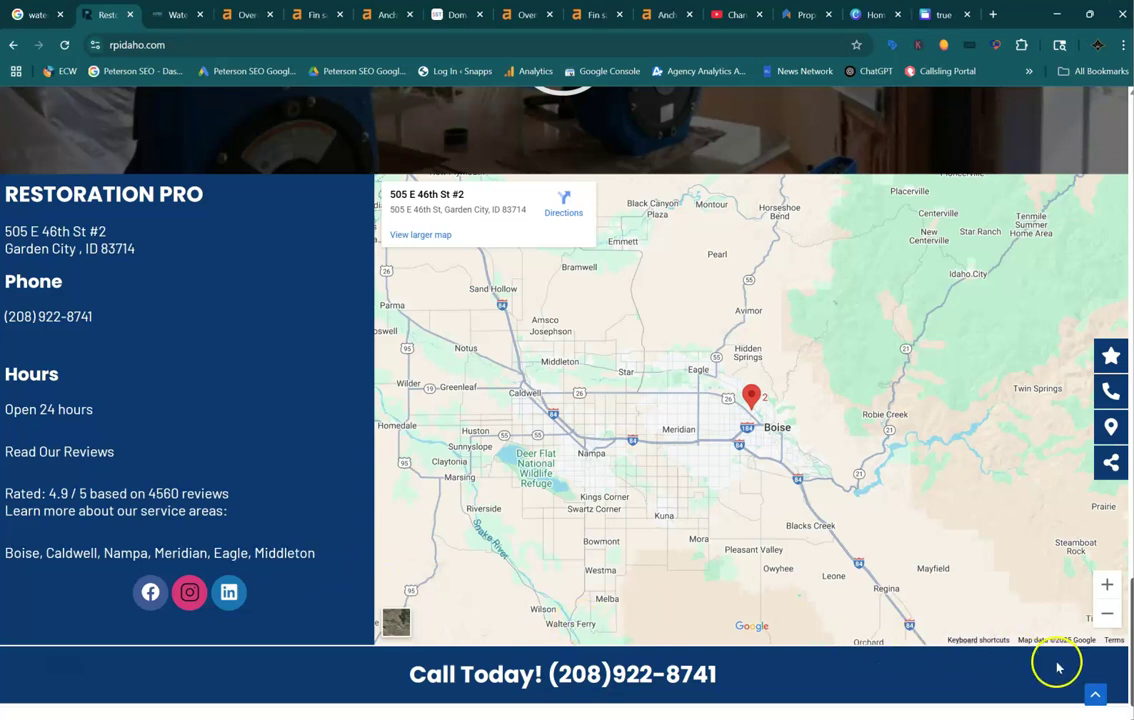
{"action": "left_click_drag", "start_coordinate": [1128, 668], "coordinate": [1095, 448]}
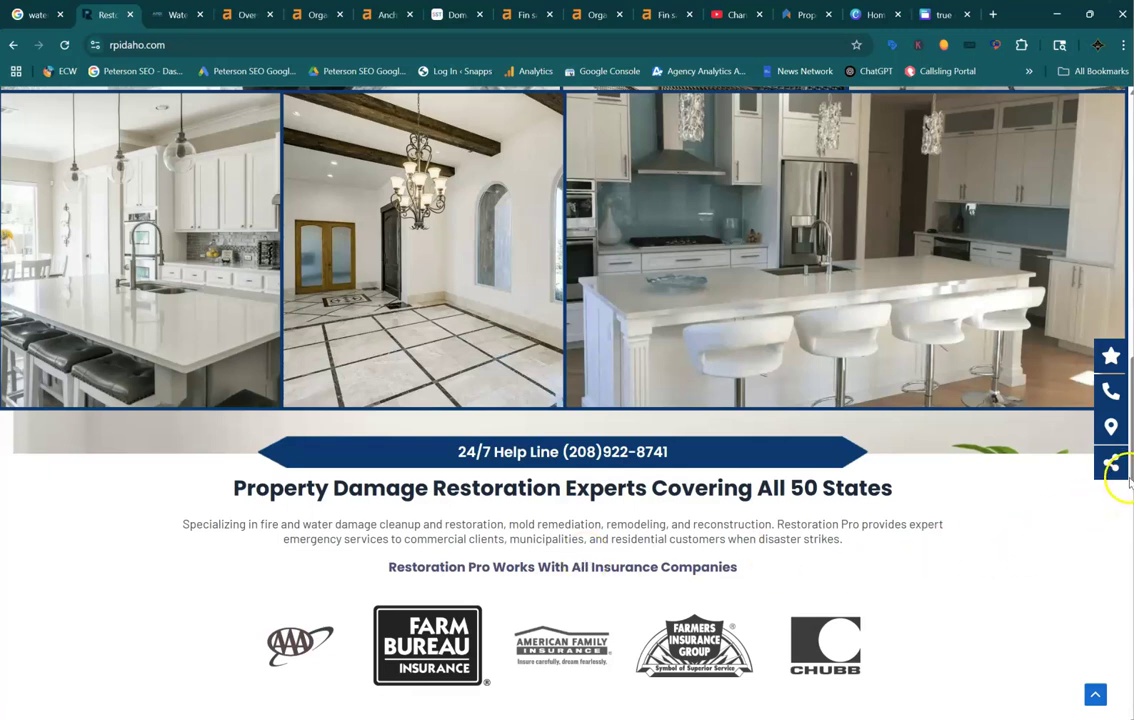
{"action": "left_click_drag", "start_coordinate": [1131, 471], "coordinate": [1115, 222]}
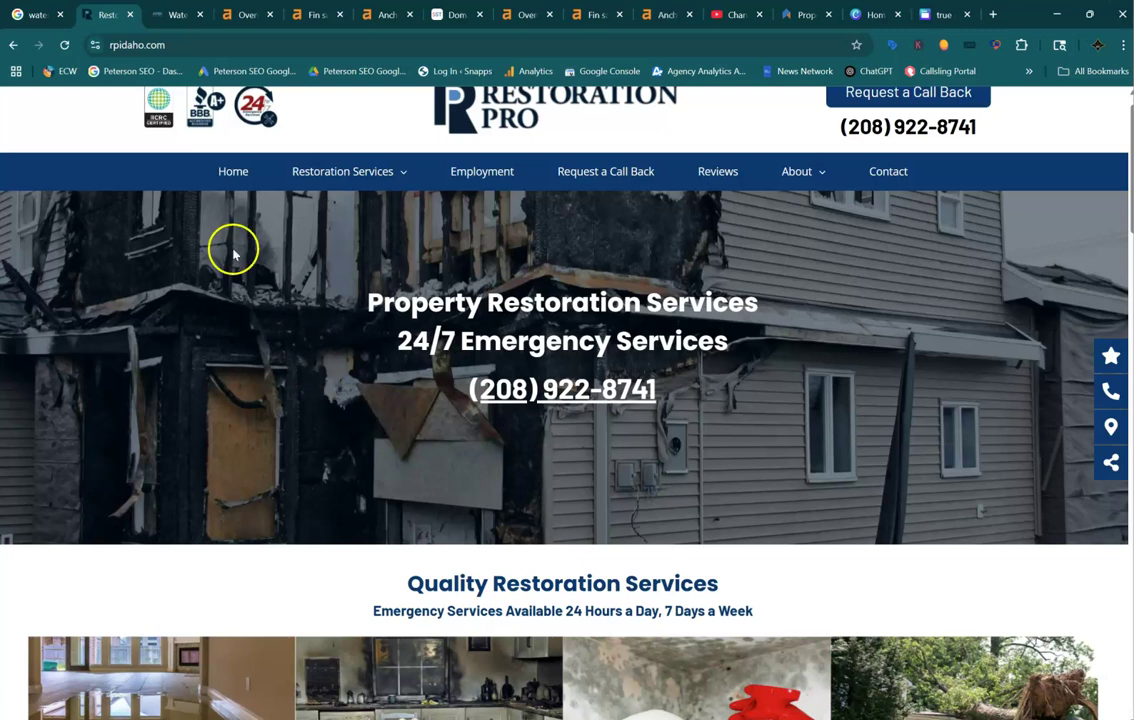
Review competitor site apexrestoration.com, checking its services and service areas, contact form, reviews, certifications and footer contact details.
{"action": "left_click", "coordinate": [173, 16]}
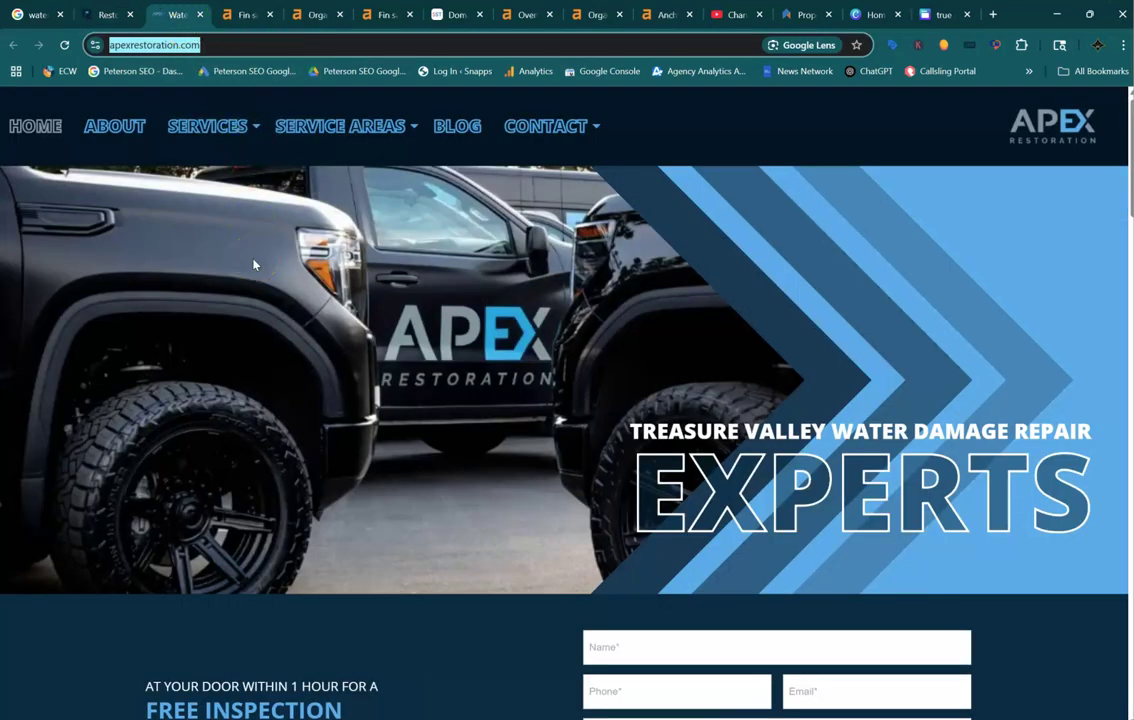
{"action": "mouse_move", "coordinate": [163, 132]}
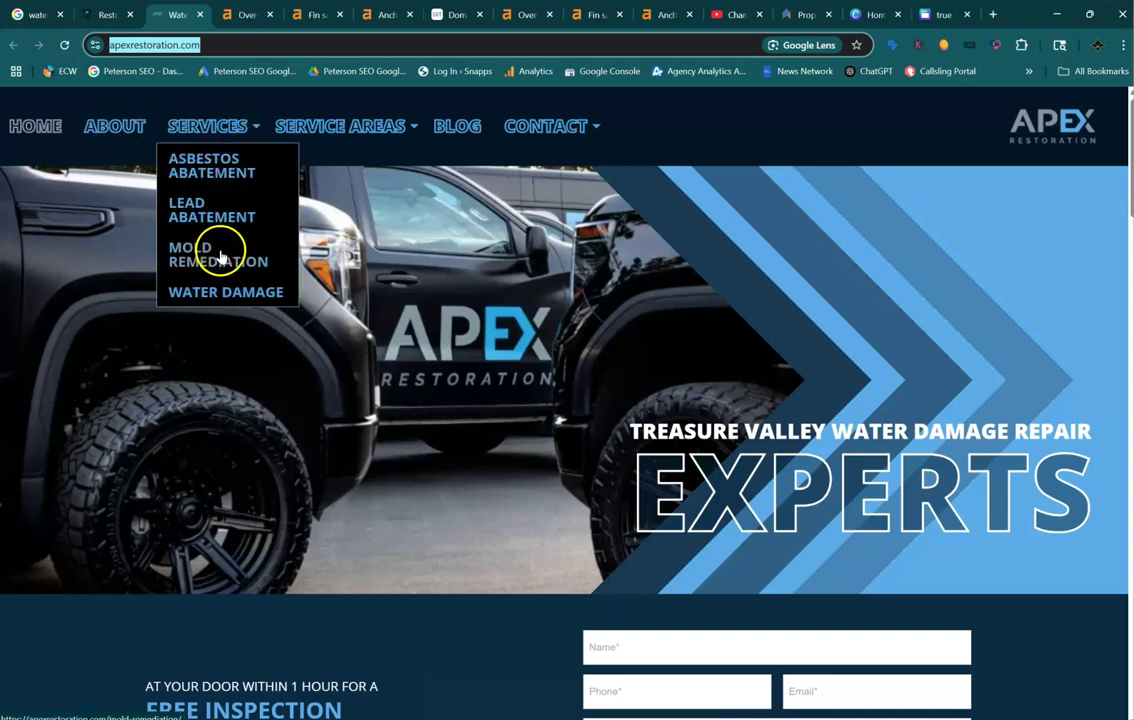
{"action": "mouse_move", "coordinate": [395, 135]}
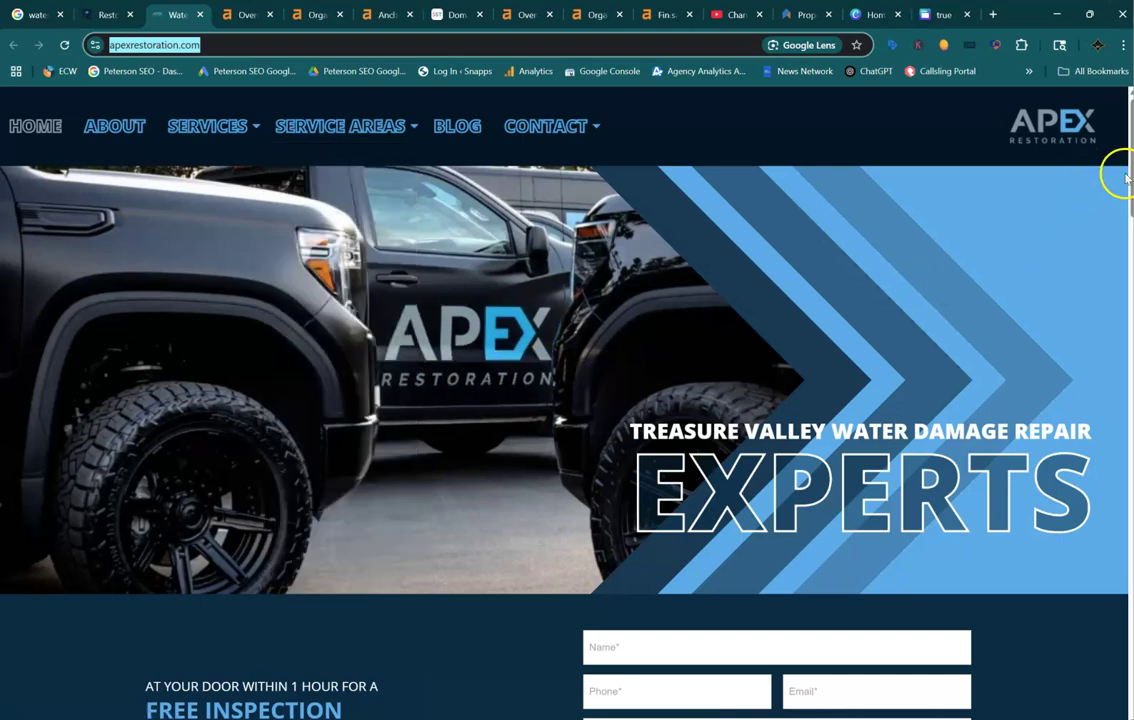
{"action": "left_click_drag", "start_coordinate": [1128, 186], "coordinate": [1130, 243]}
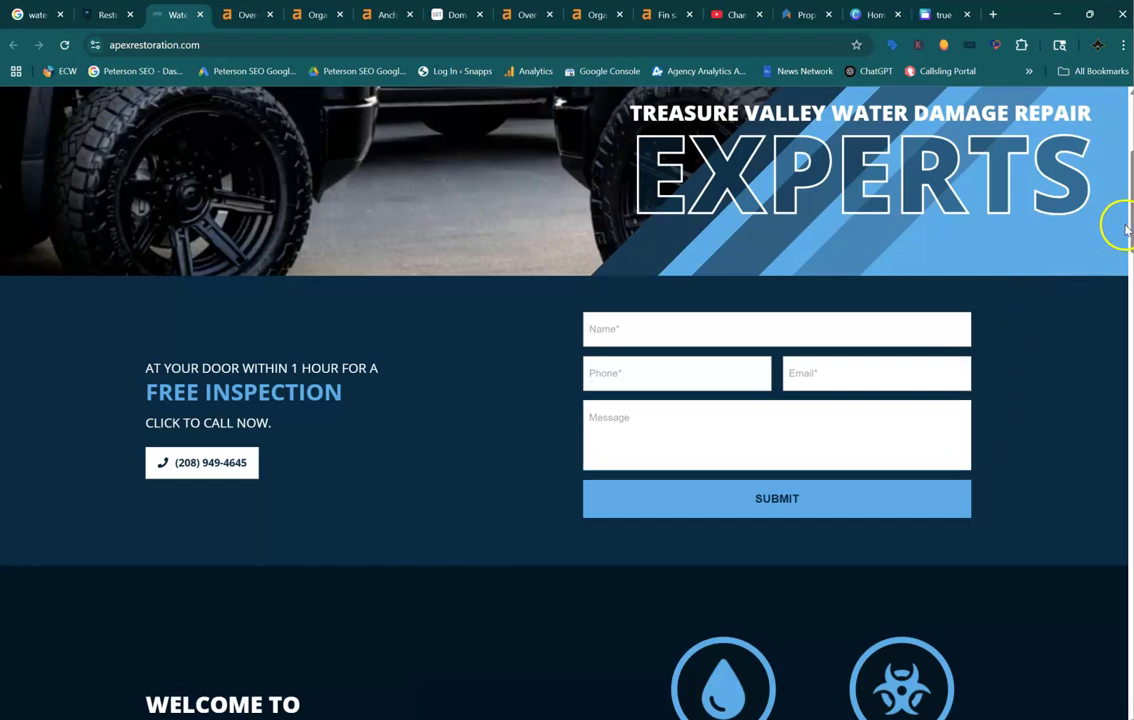
{"action": "left_click_drag", "start_coordinate": [1122, 225], "coordinate": [1130, 371]}
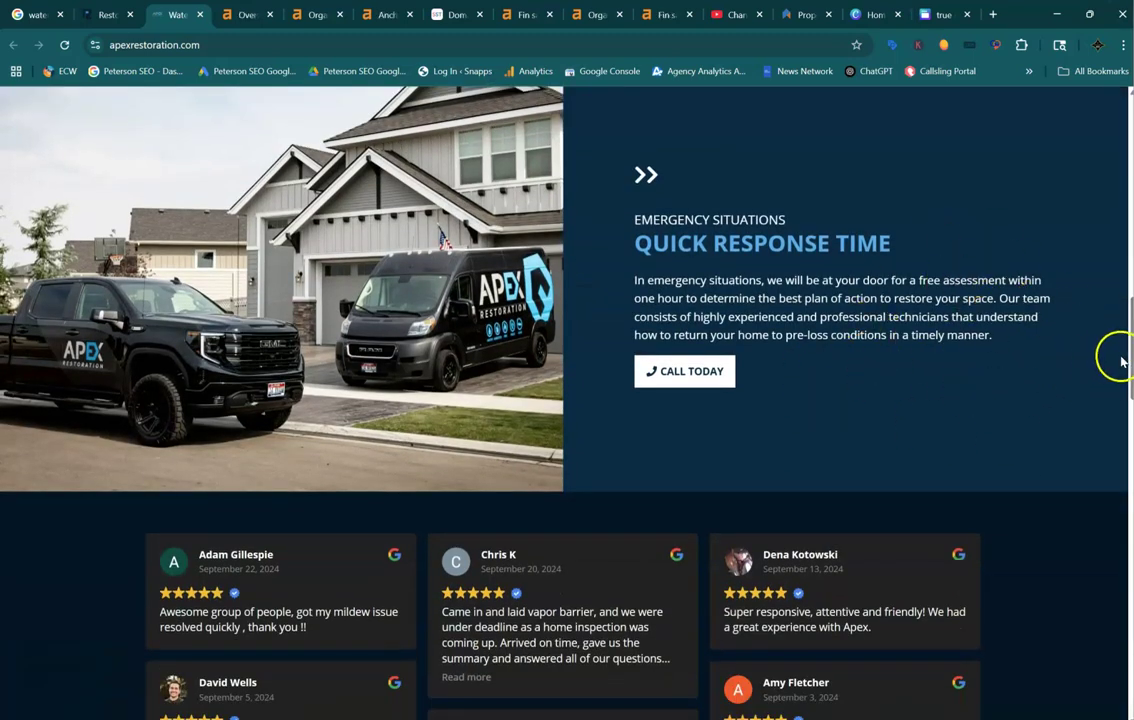
{"action": "left_click_drag", "start_coordinate": [1130, 372], "coordinate": [1129, 612]}
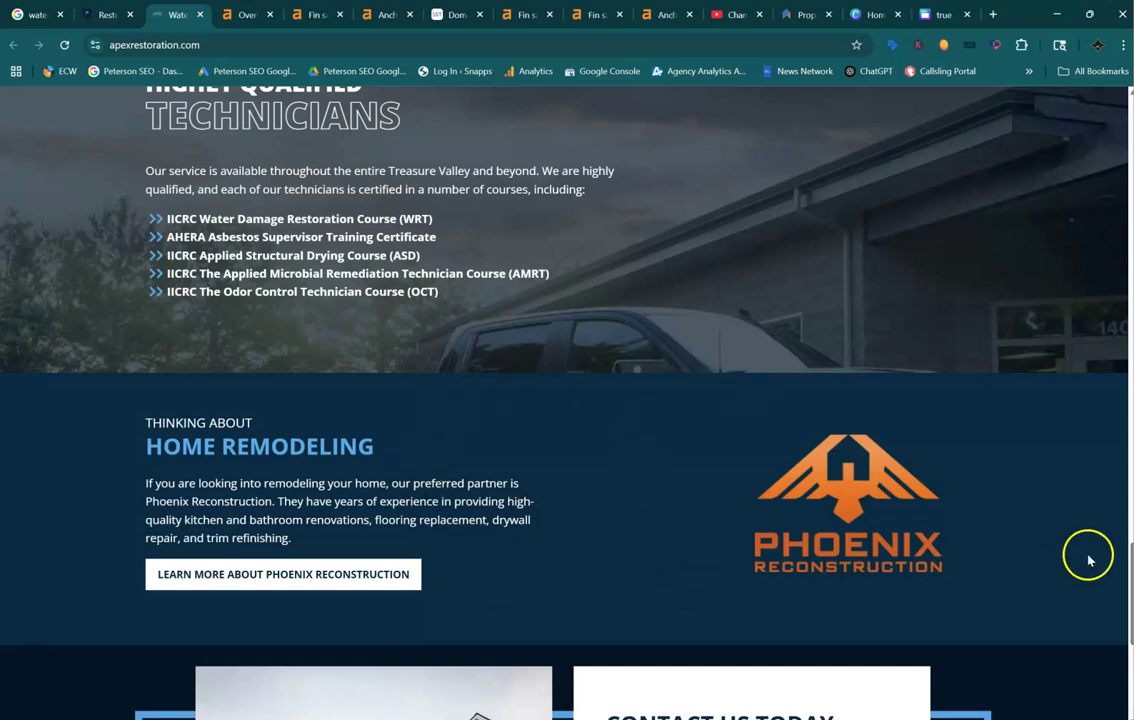
{"action": "left_click_drag", "start_coordinate": [1129, 566], "coordinate": [1129, 632]}
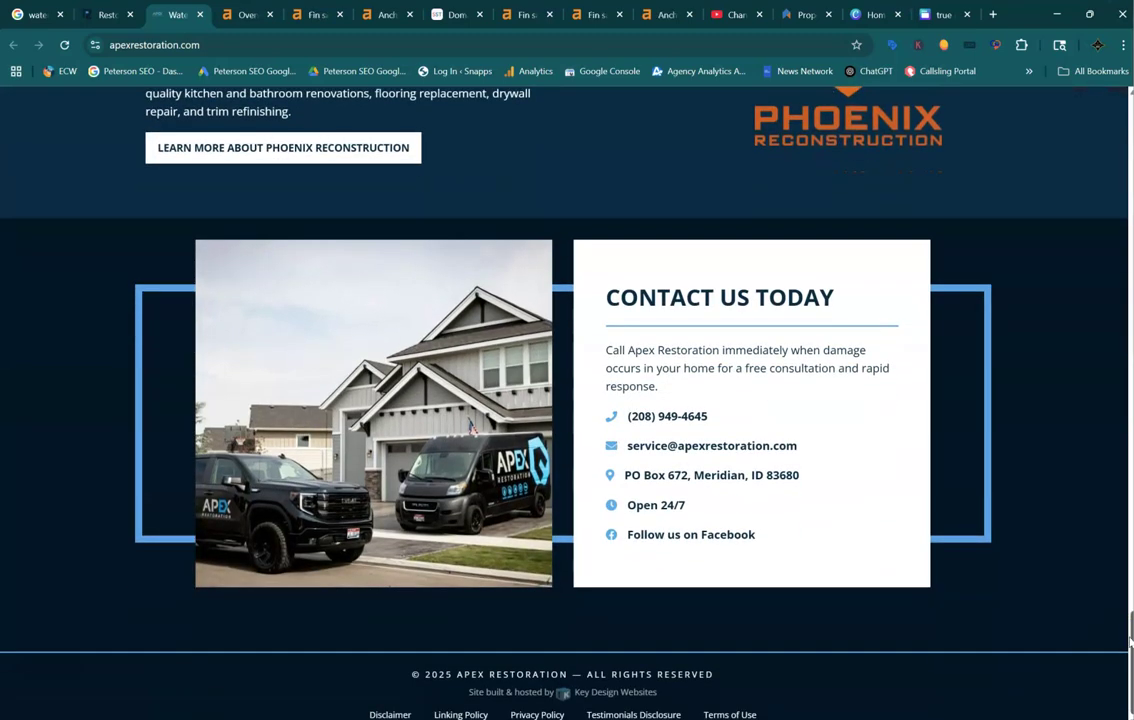
{"action": "left_click_drag", "start_coordinate": [1130, 640], "coordinate": [1128, 122]}
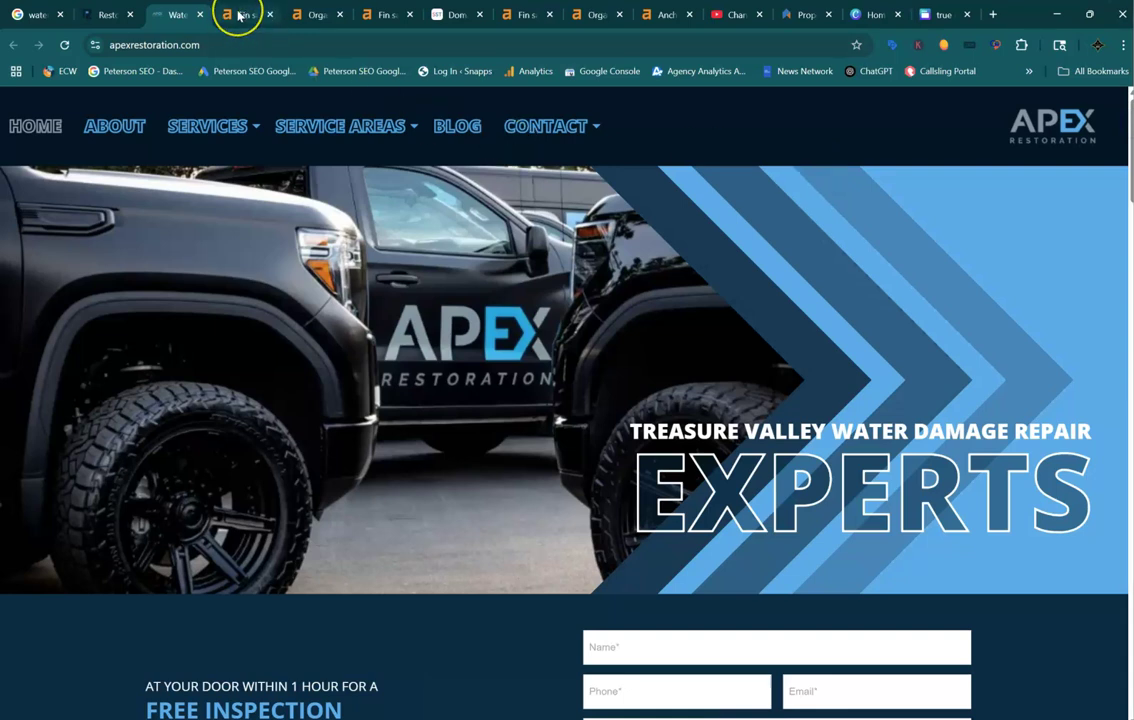
Compare the Ahrefs overview and organic keywords of rpidaho.com with the Ahrefs overview of apexrestoration.com.
{"action": "left_click", "coordinate": [239, 15]}
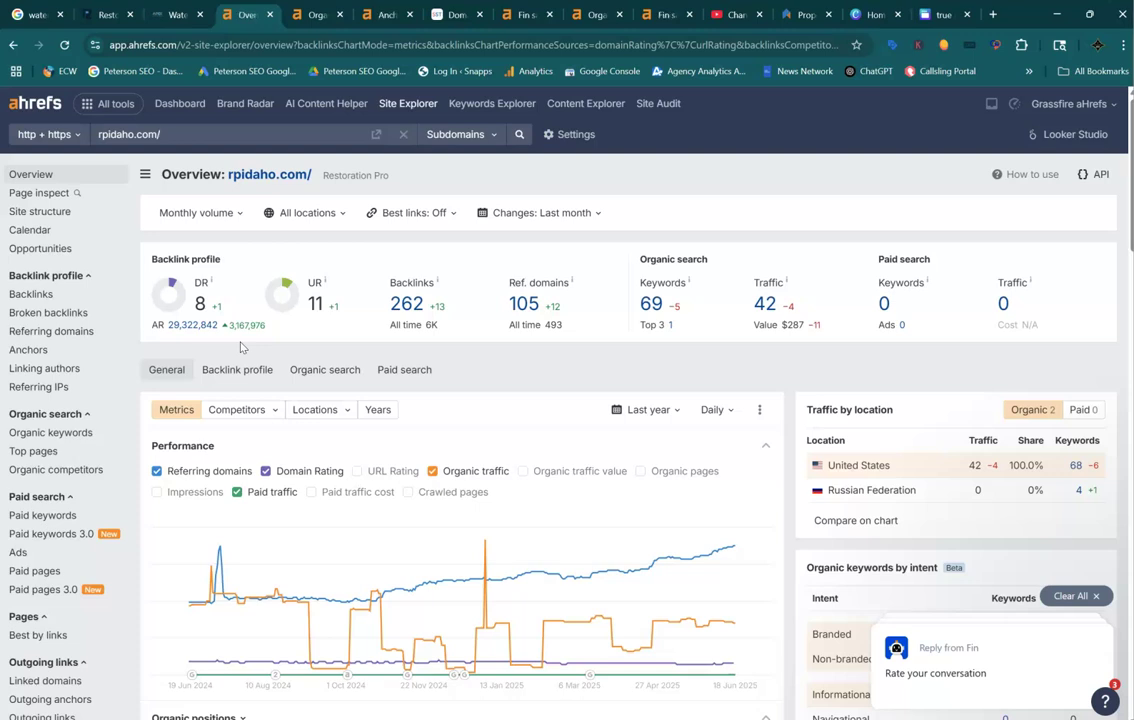
{"action": "left_click", "coordinate": [432, 362]}
{"action": "mouse_move", "coordinate": [521, 272]}
{"action": "left_click", "coordinate": [741, 373]}
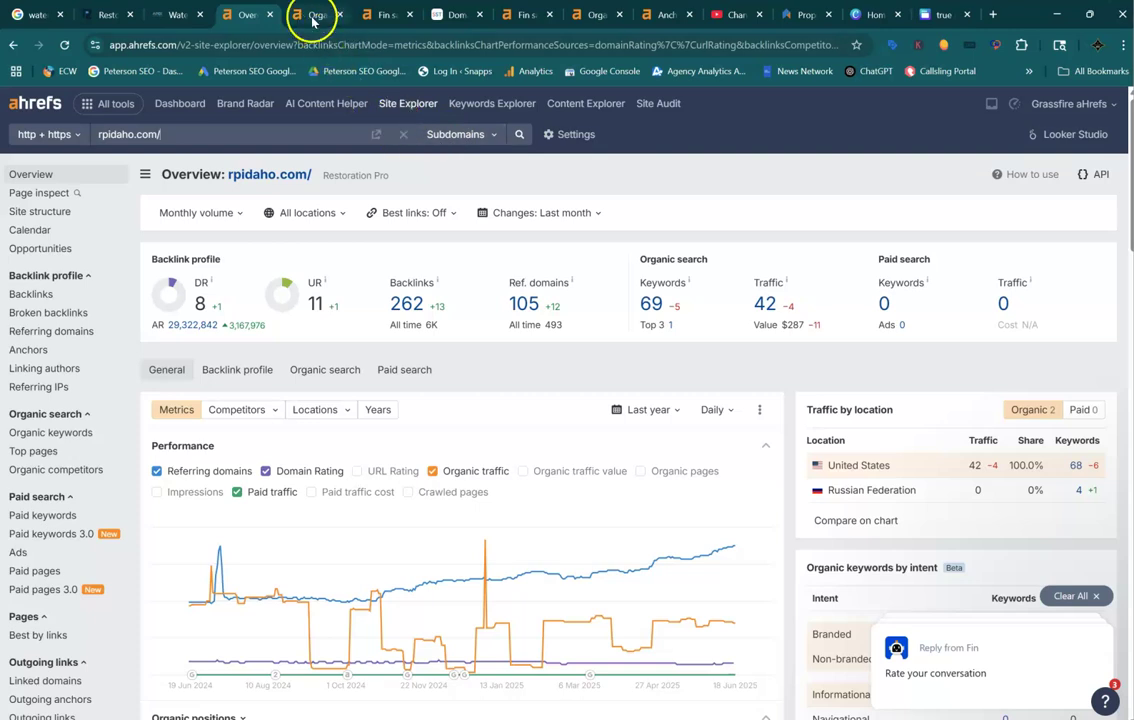
{"action": "left_click", "coordinate": [313, 15]}
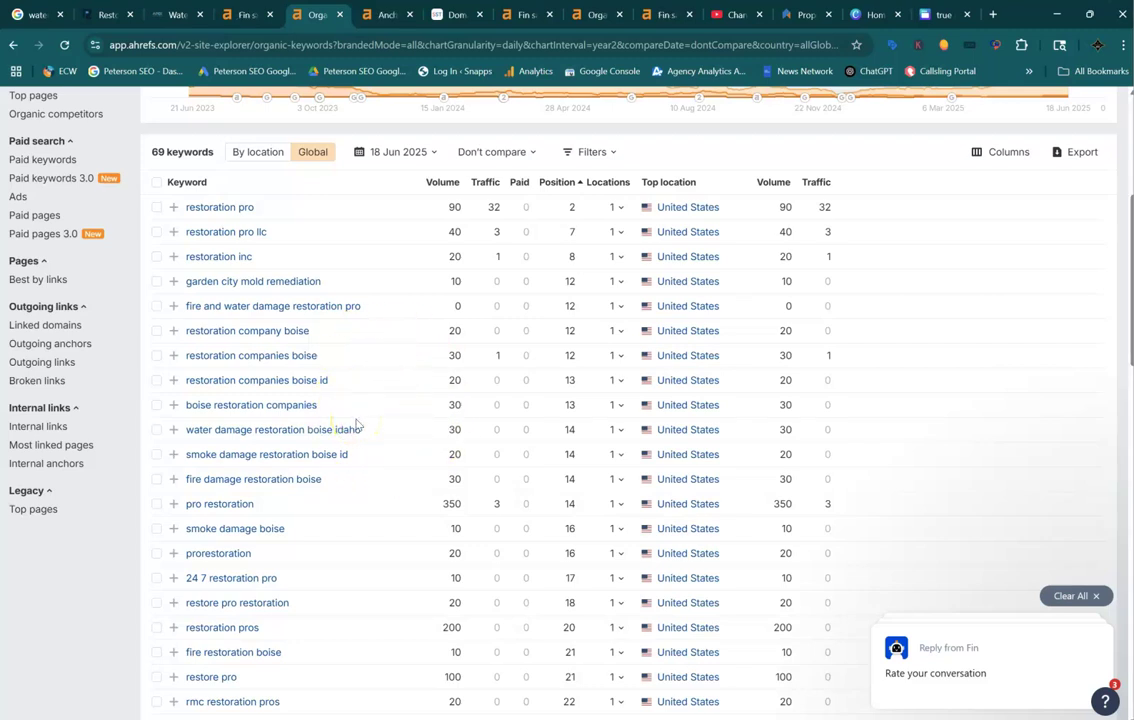
{"action": "left_click", "coordinate": [513, 15]}
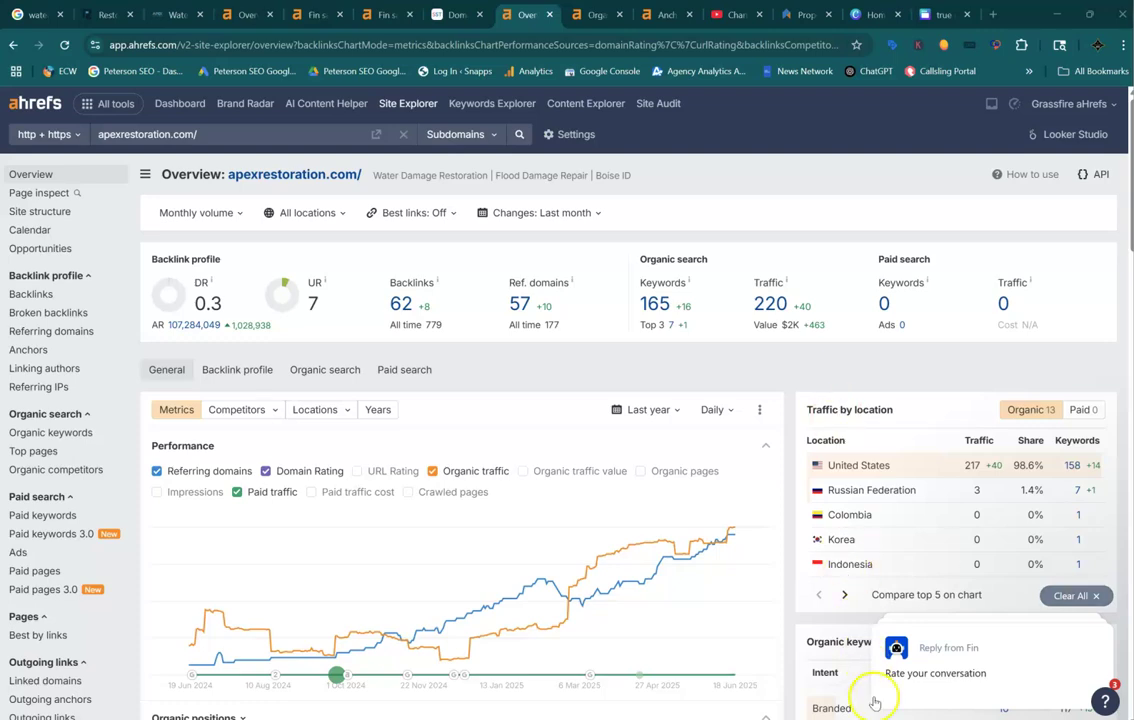
Switch to the Photos app to show the Peterson SEO Facebook Cover image.
{"action": "mouse_move", "coordinate": [866, 718]}
{"action": "left_click", "coordinate": [822, 640]}
{"action": "left_click", "coordinate": [734, 398]}
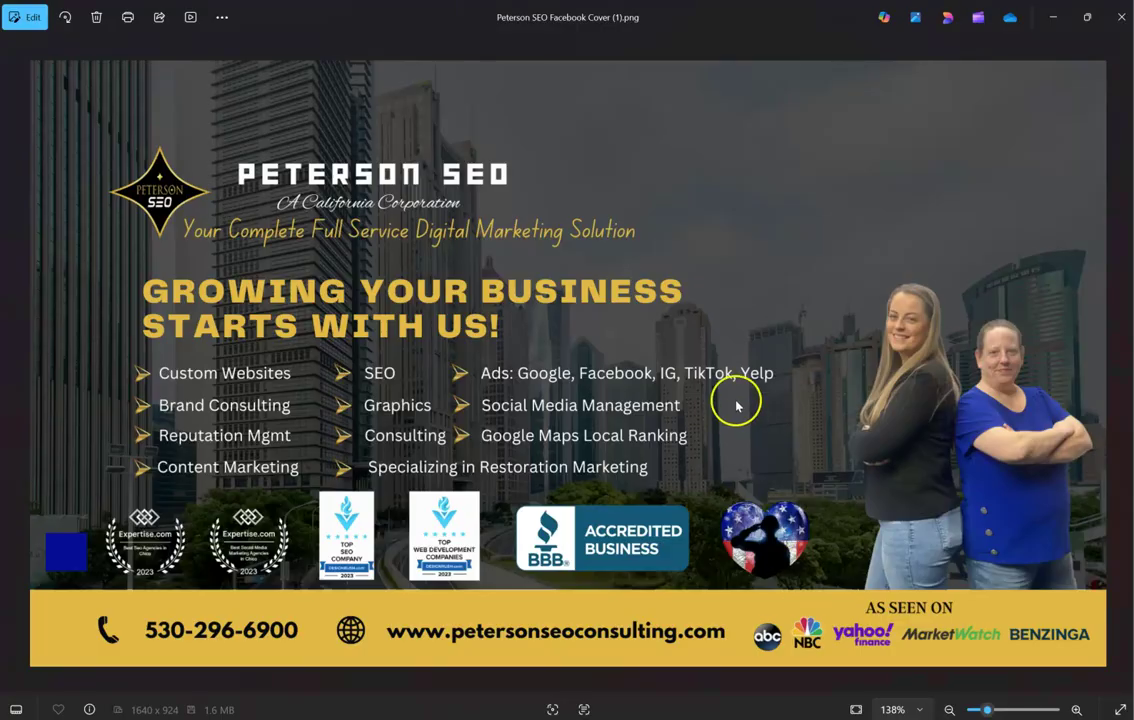